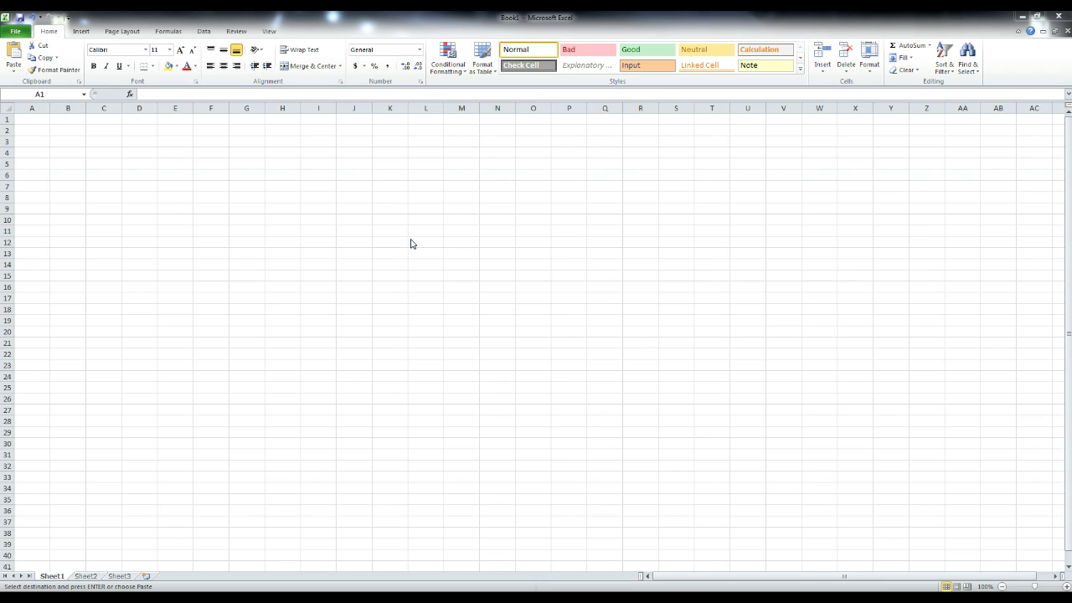
- Paste the vendor_price data starting at A1, widen column A to fit it, and select the first prices
click(43, 120)
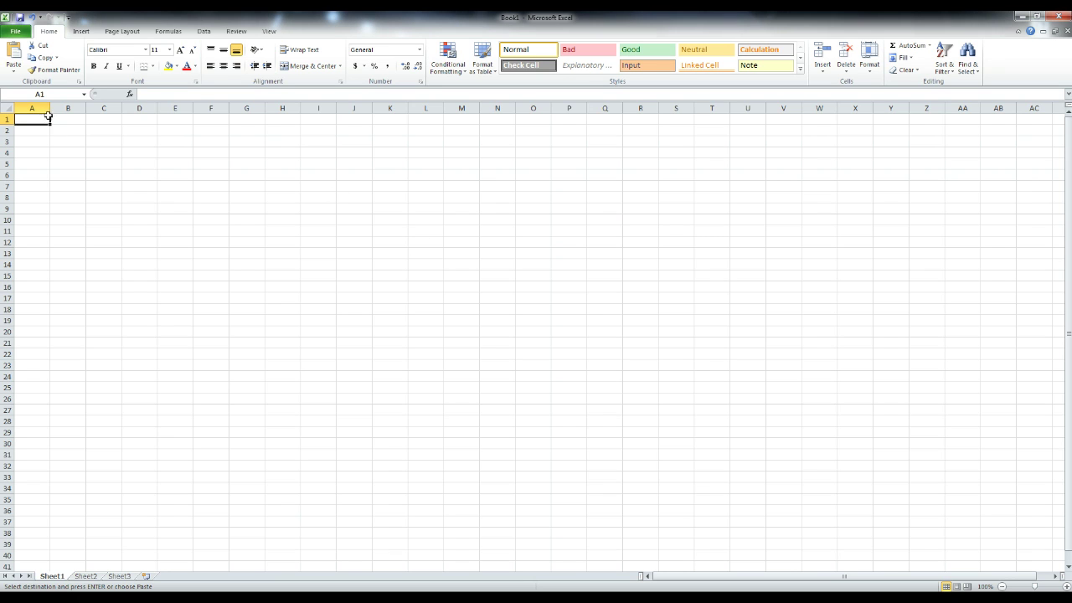
key(ctrl+v)
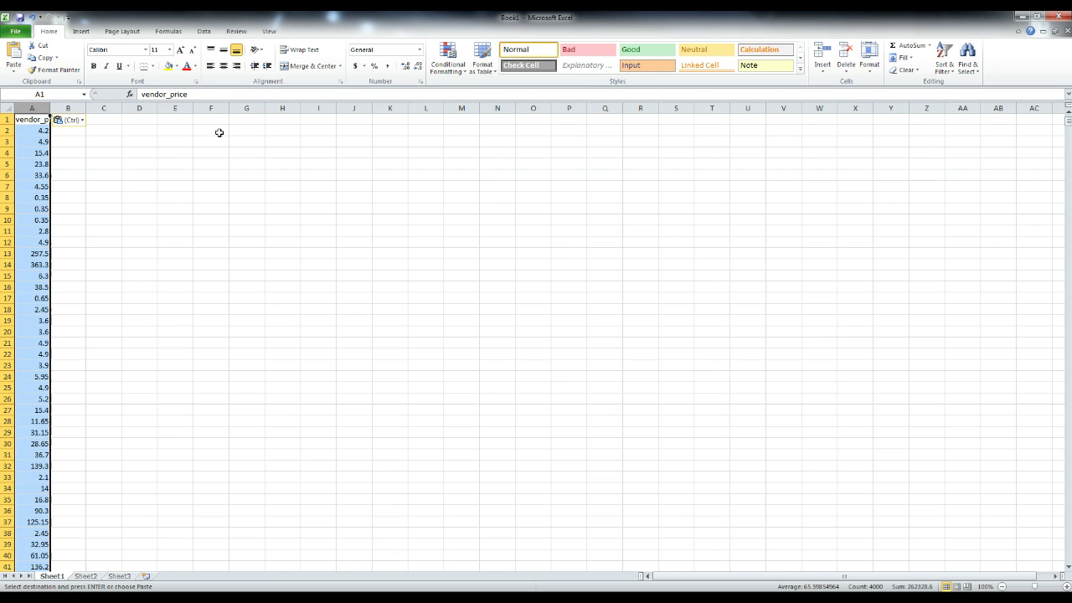
drag(50, 107, 78, 109)
click(108, 118)
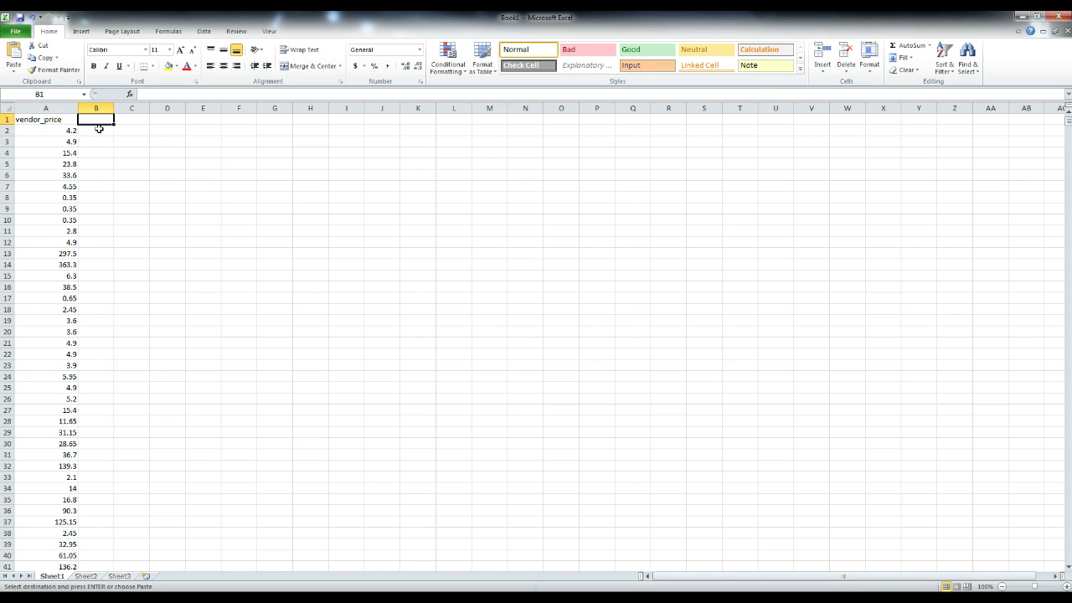
click(107, 130)
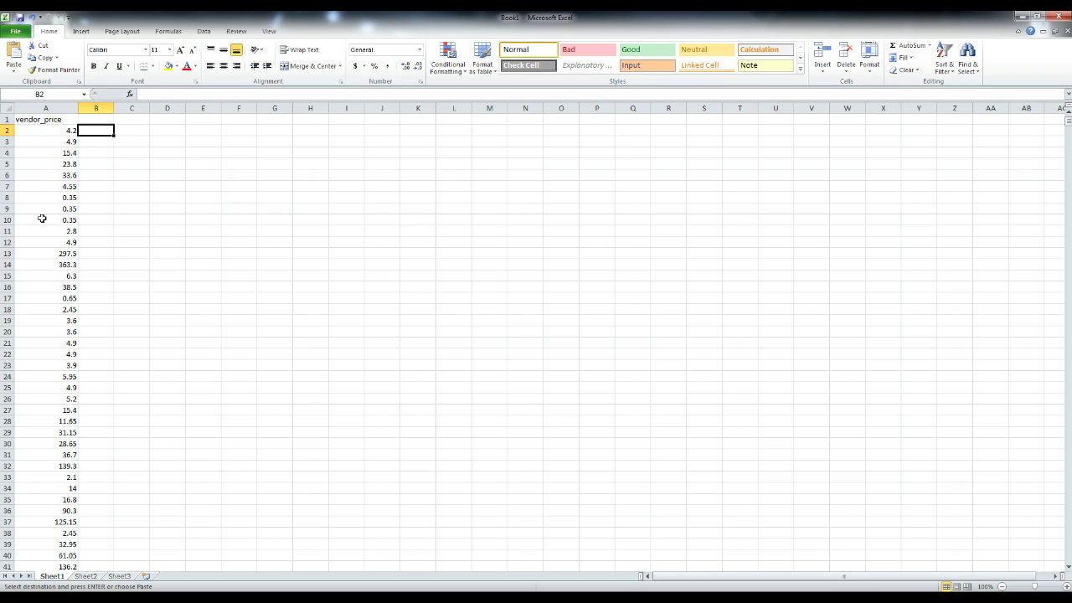
drag(45, 131, 53, 280)
- Enter the formula =A2*0.4 in B2 so it shows a markup of 1.68
click(98, 131)
key(Escape)
key(F2)
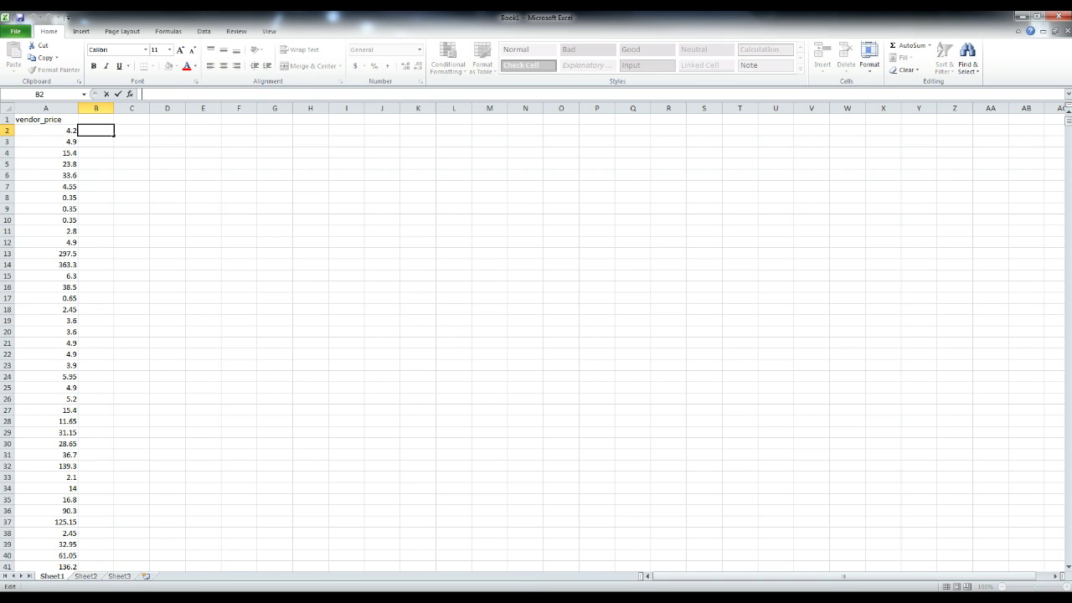
text(=)
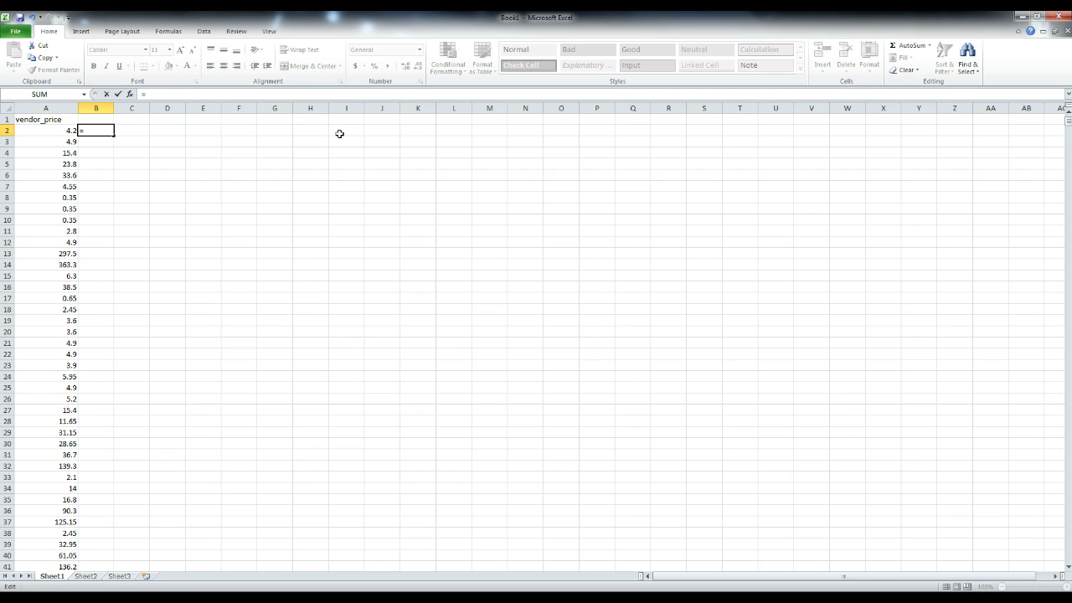
text(A2*)
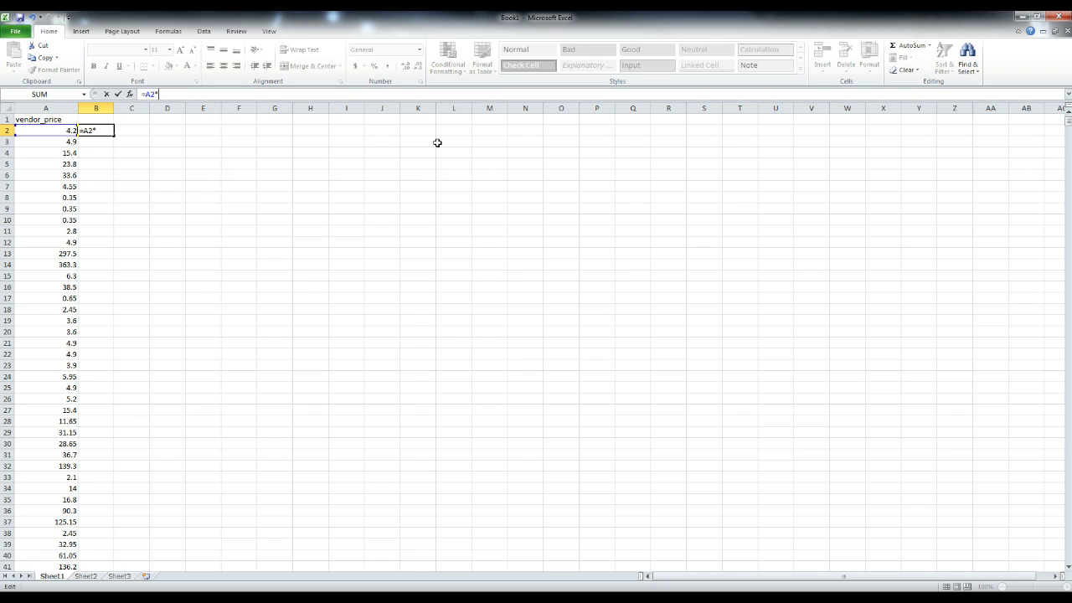
text(0.4)
text(15)
key(BackSpace)
key(BackSpace)
click(119, 94)
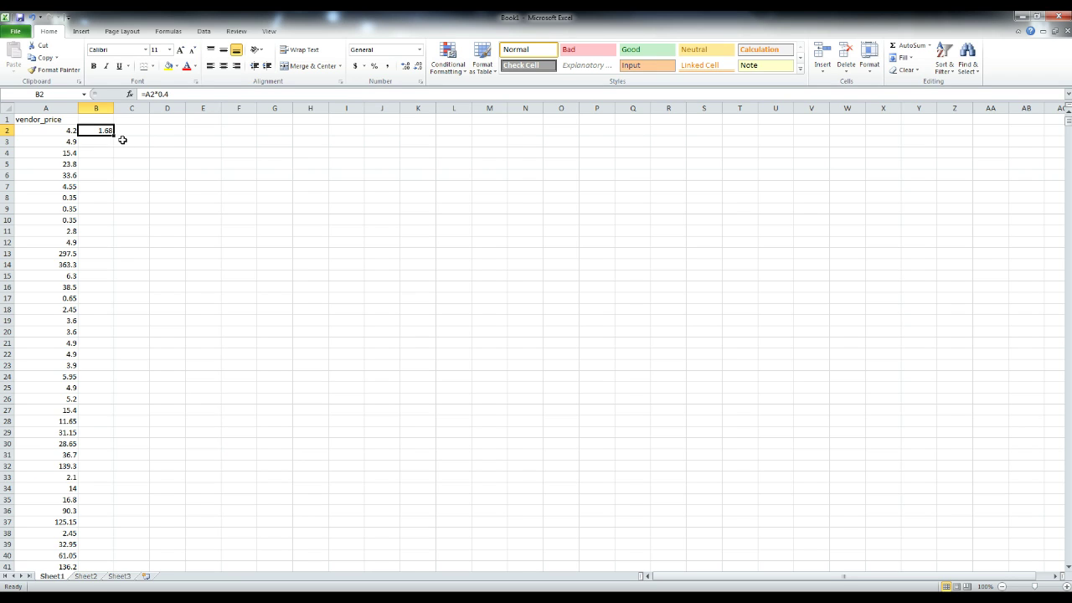
- Fill the =A2*0.4 formula down column B to row 4000, then return to the top
drag(112, 135, 137, 557)
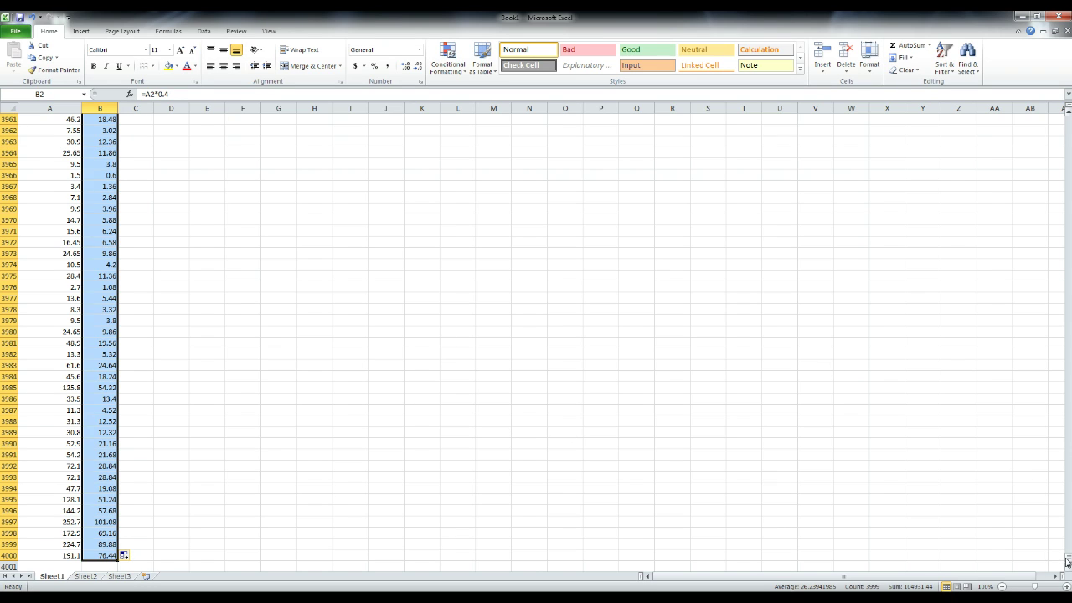
drag(1068, 559, 1030, 95)
click(223, 205)
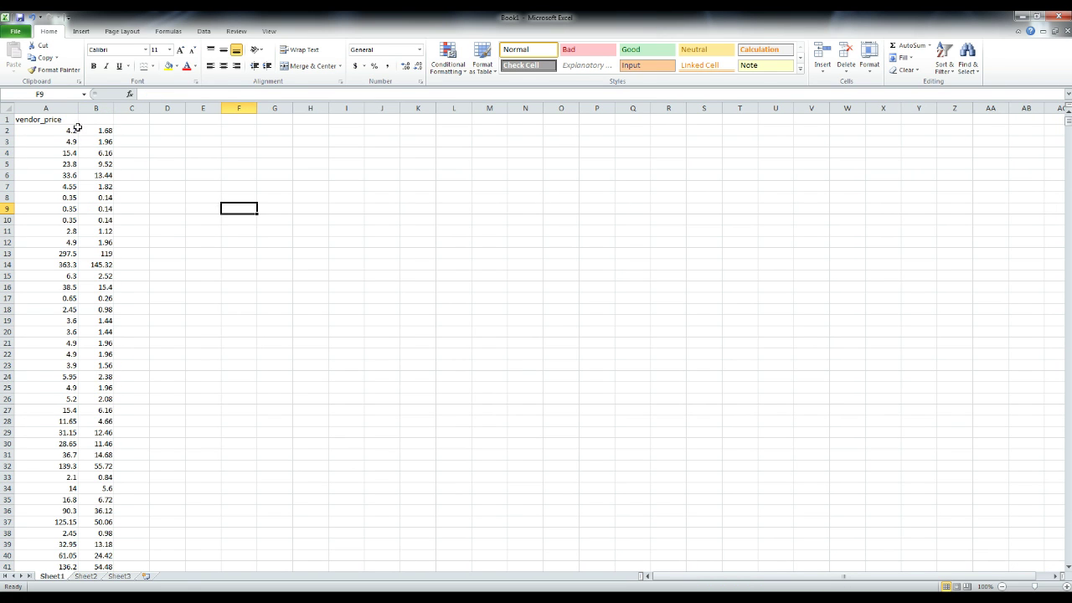
click(86, 132)
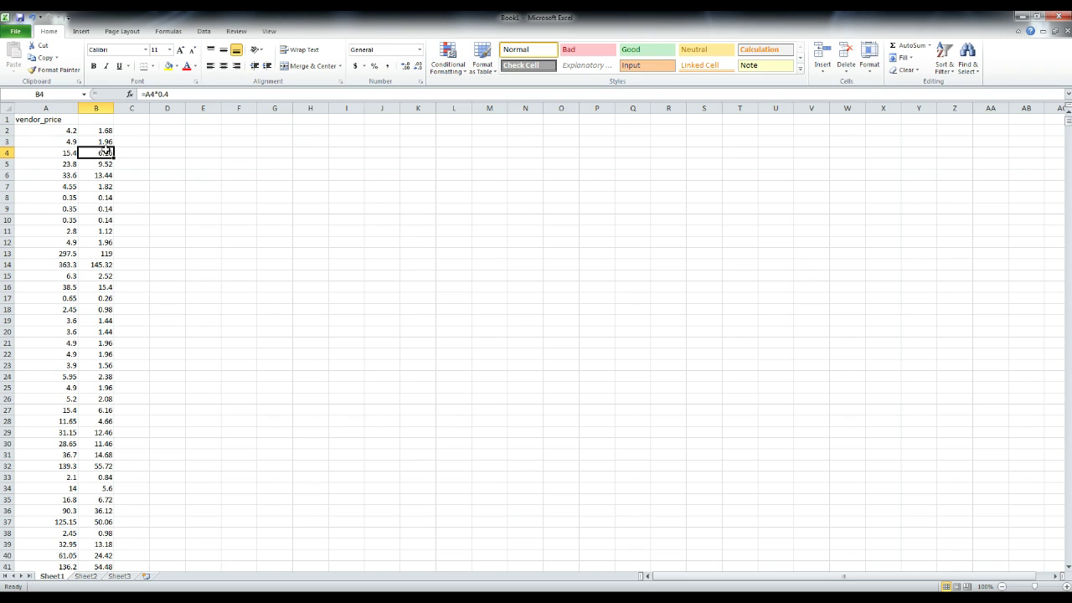
click(105, 131)
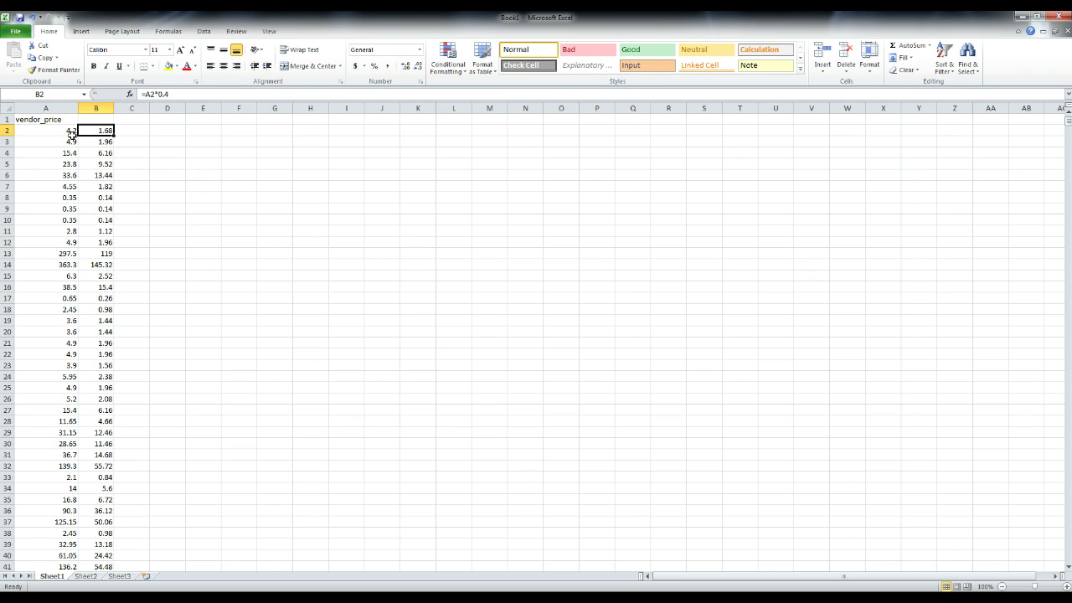
click(70, 134)
click(87, 134)
click(60, 134)
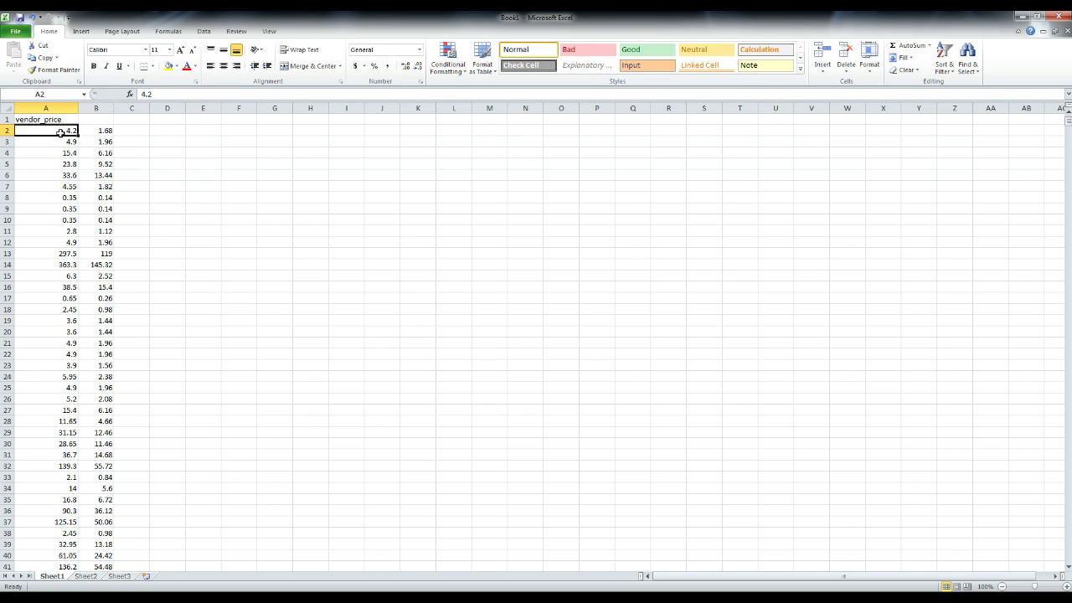
click(125, 133)
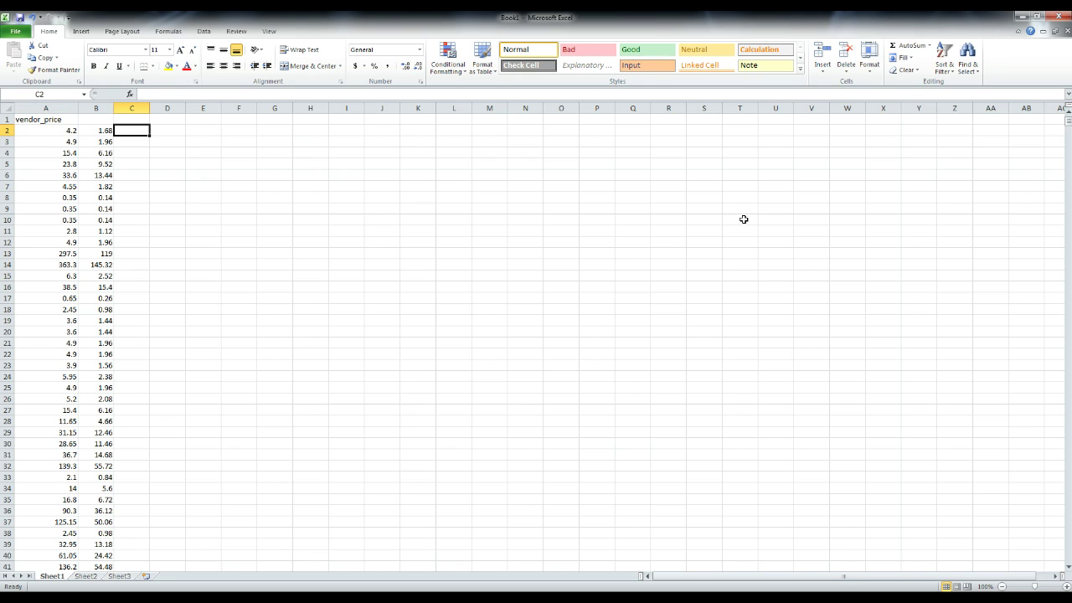
- Enter =A2+B2 in C2 so it shows a retail price of 5.88
text(=)
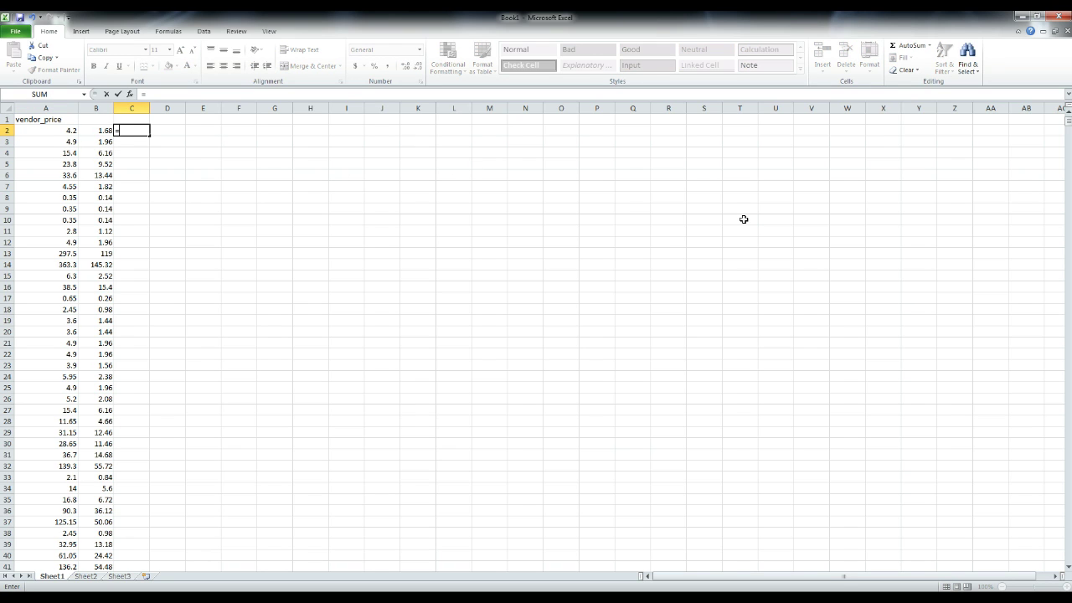
text(A)
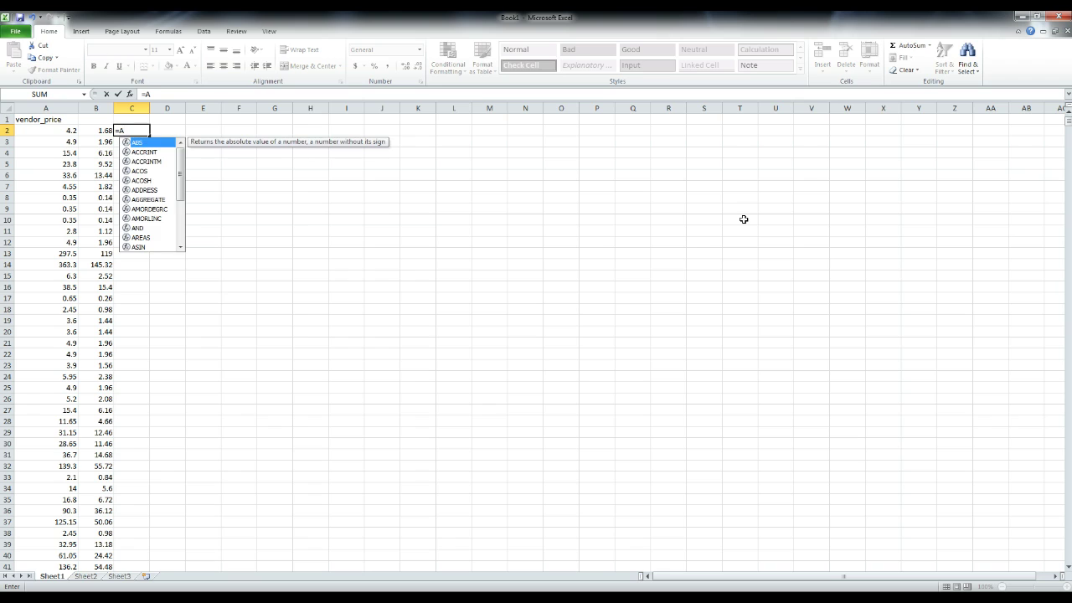
text(2)
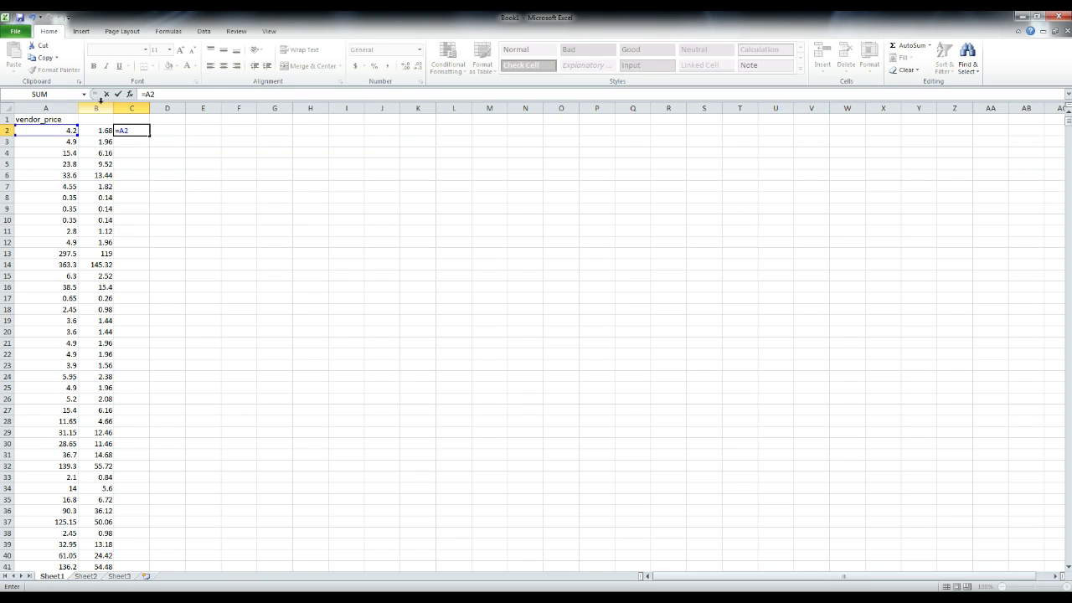
click(62, 137)
text(+B@)
key(BackSpace)
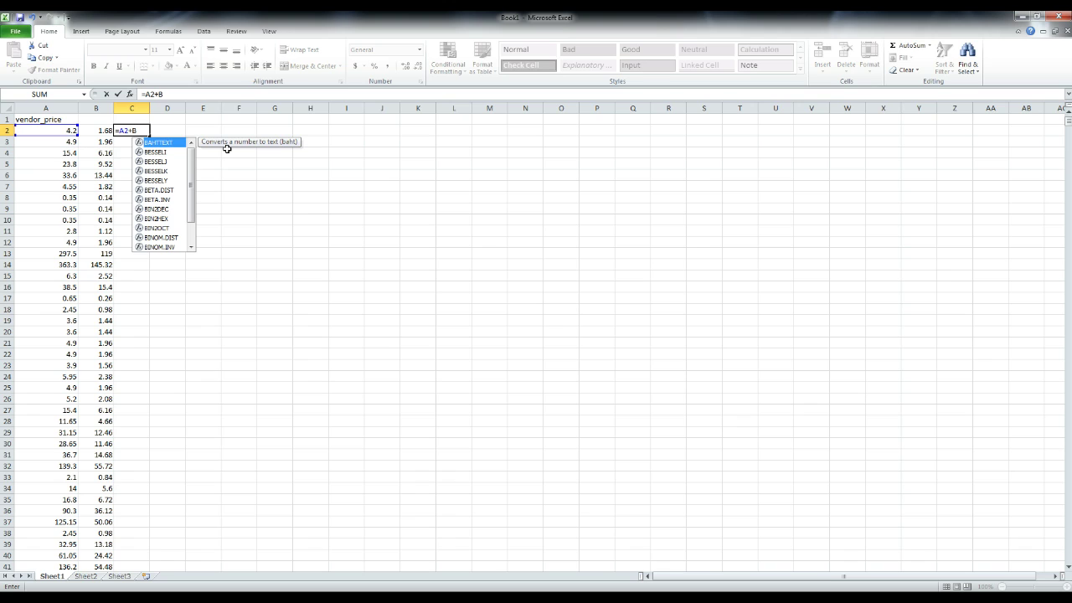
text(2)
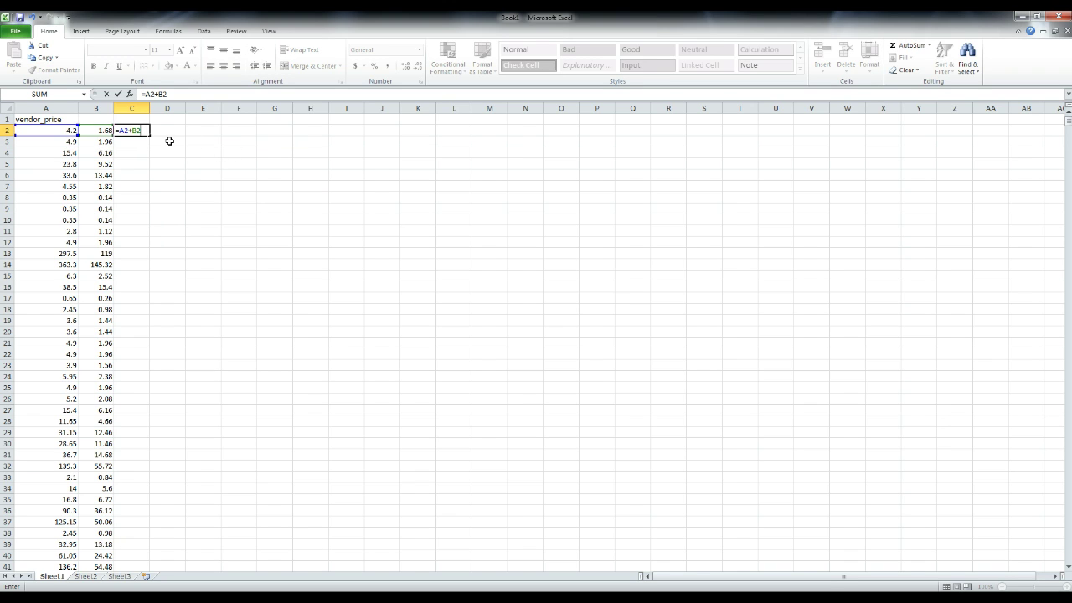
click(119, 95)
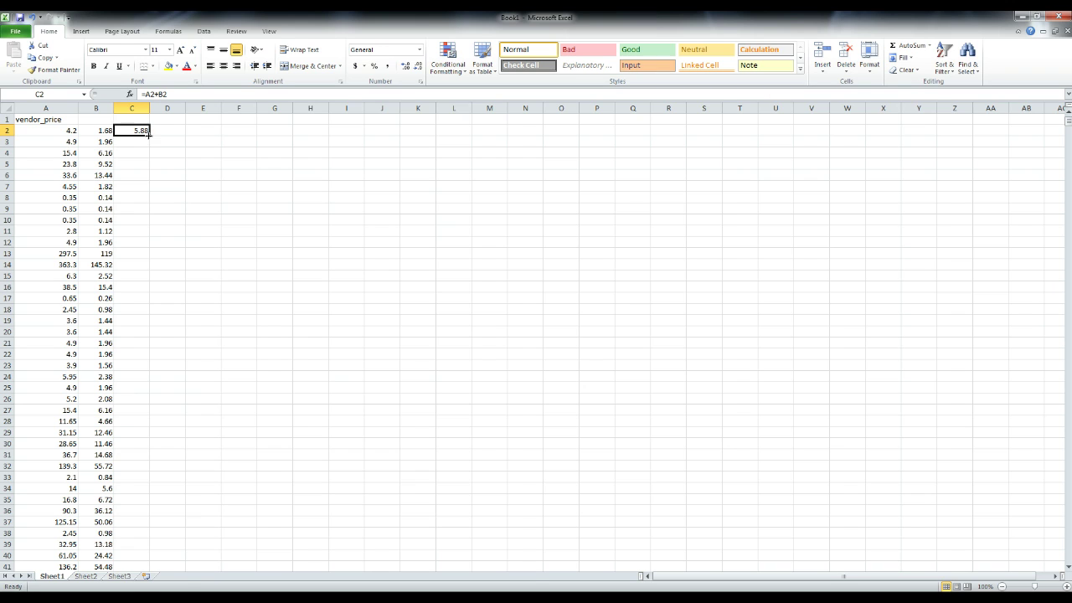
- Fill the =A2+B2 formula down to C38, then check the formulas in B2 and C2
drag(149, 135, 148, 538)
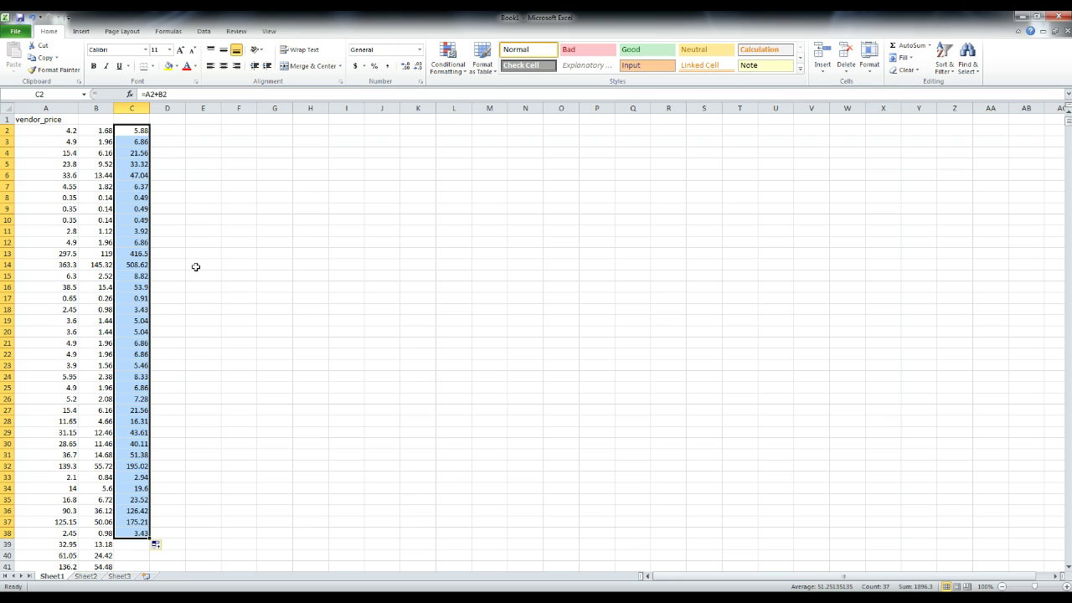
click(167, 141)
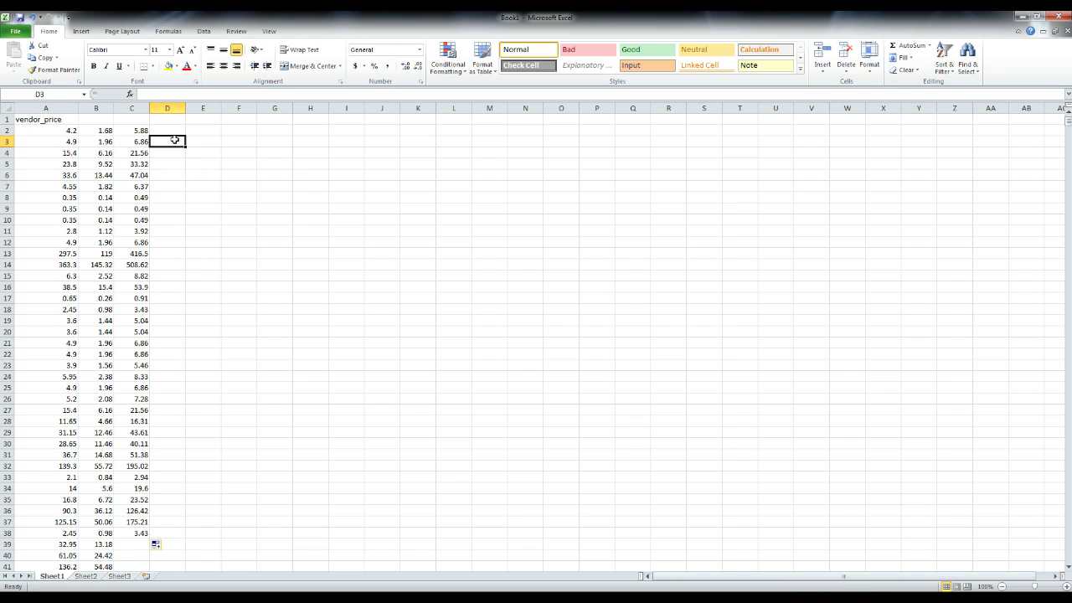
click(107, 134)
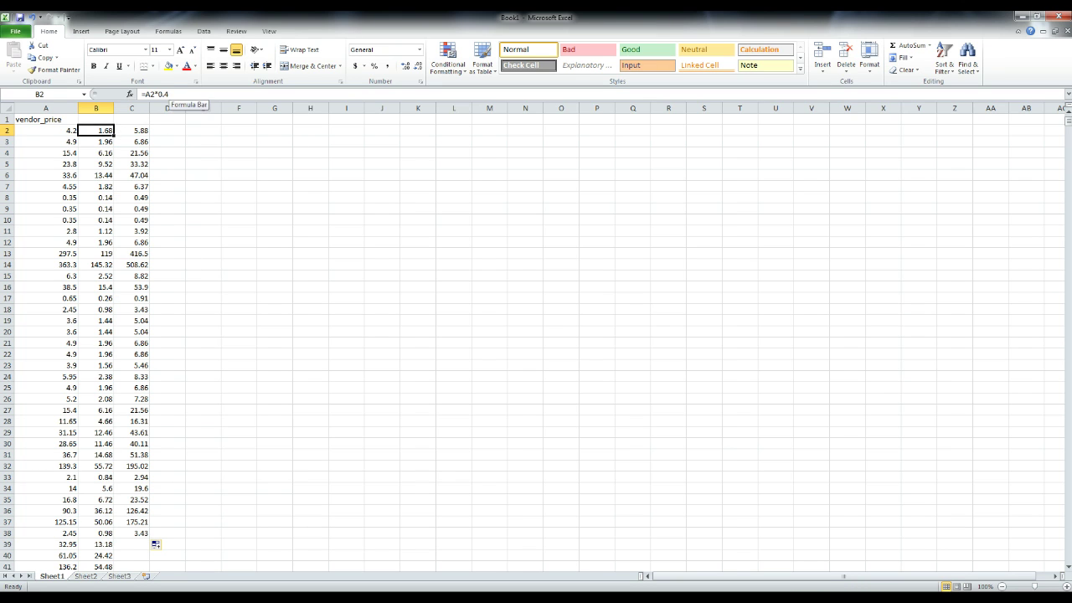
drag(170, 94, 141, 94)
text(=)
click(134, 130)
click(106, 94)
click(142, 131)
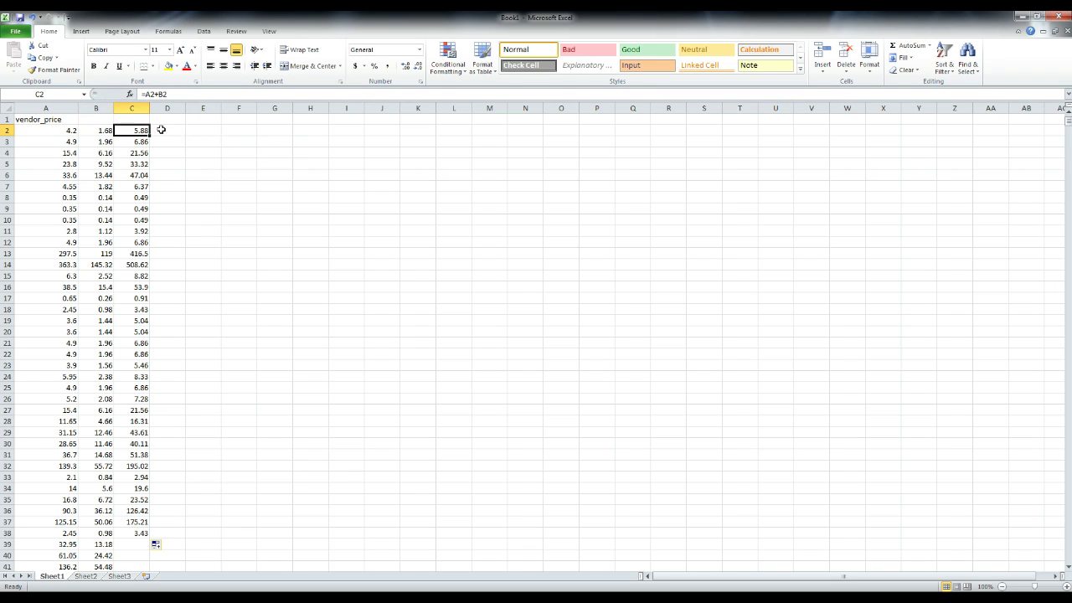
- Add the header Retail in C1 and Markup in B1
click(139, 120)
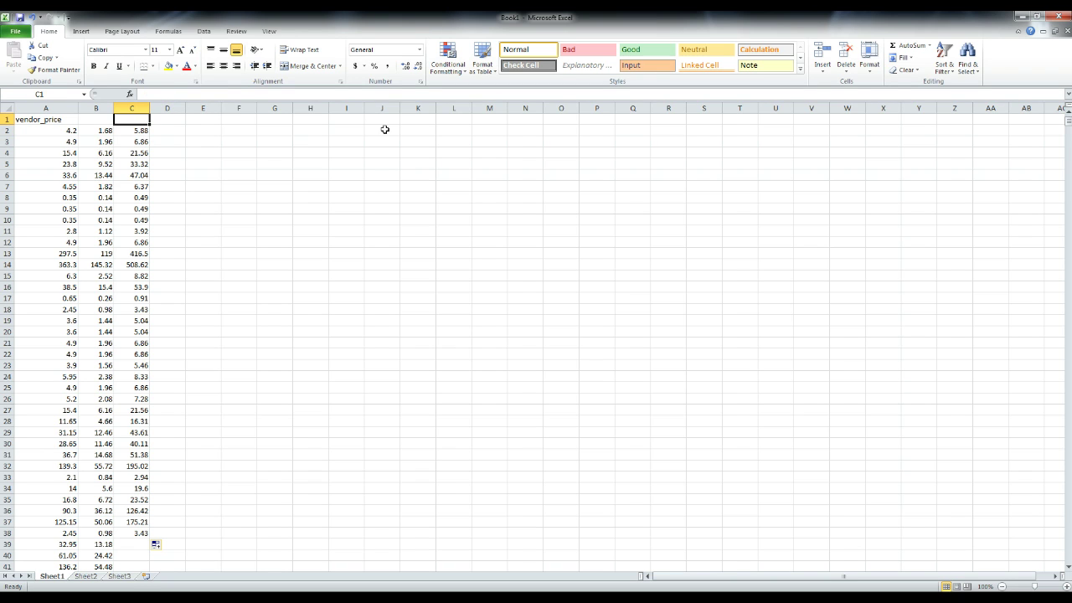
text(Retail)
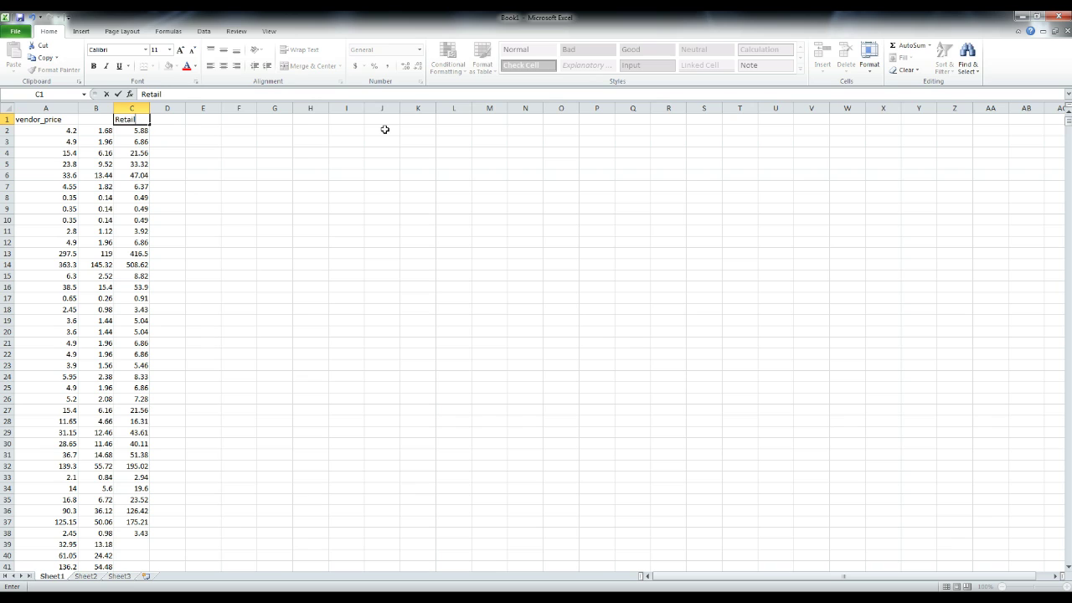
click(93, 119)
text(Markup)
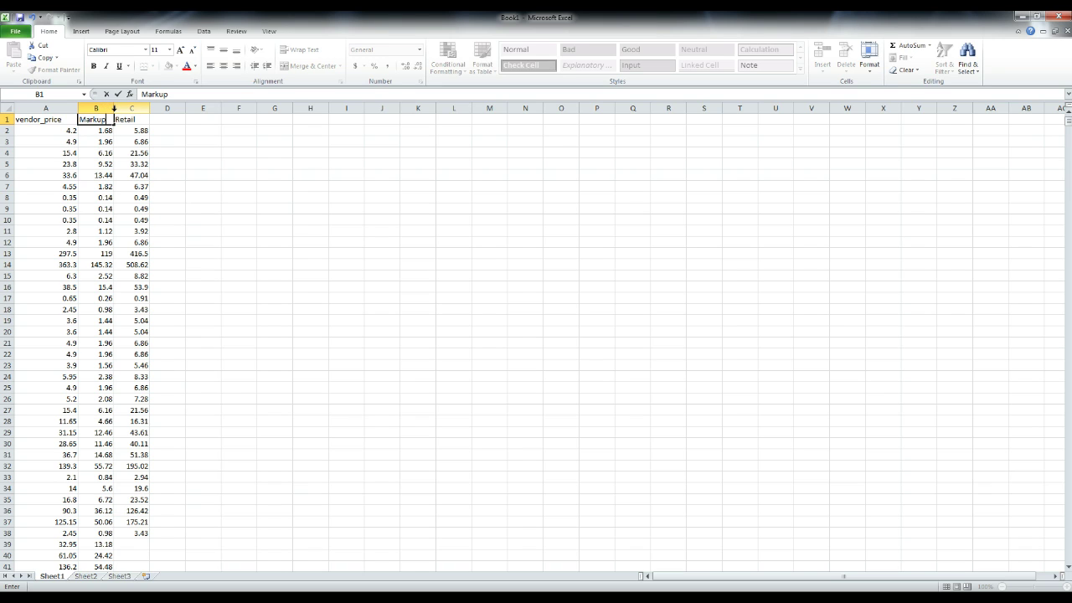
click(205, 128)
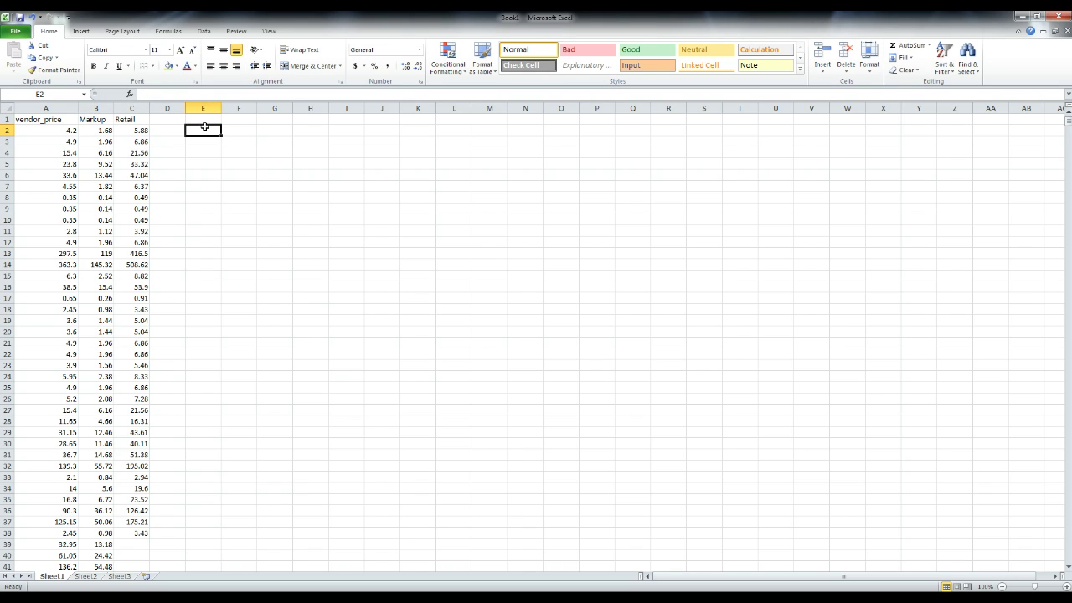